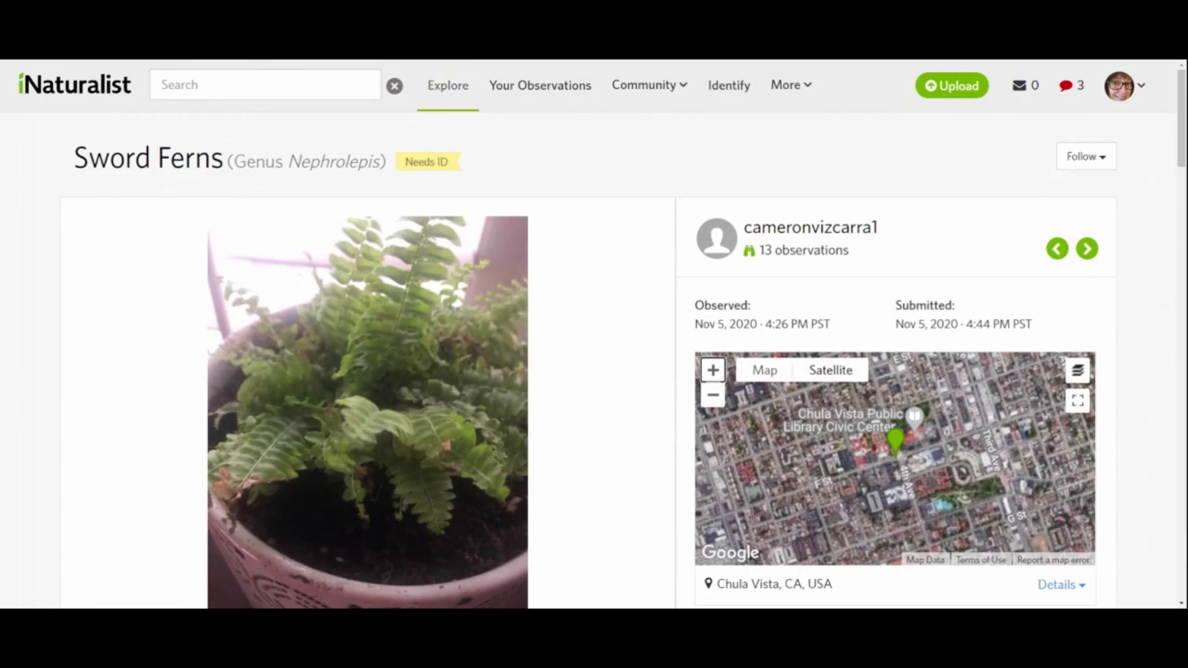
Find the member's account by first name with the site-wide search from the Explore page and read through their profile
click(440, 87)
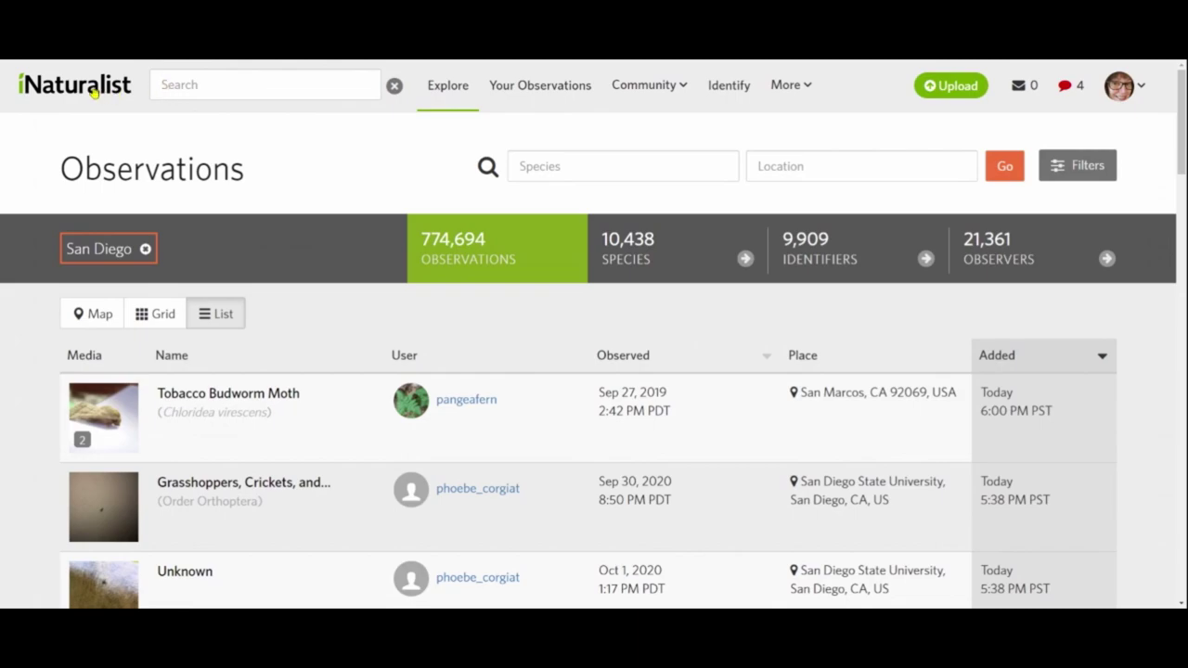
click(213, 85)
text(millie)
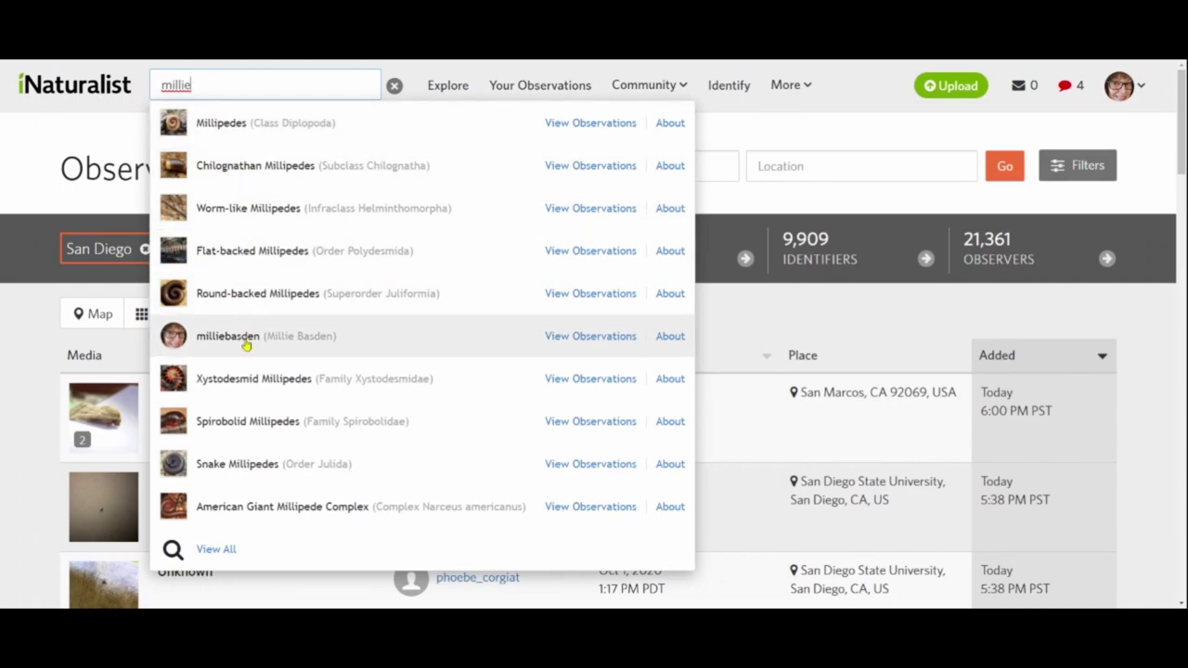
click(671, 338)
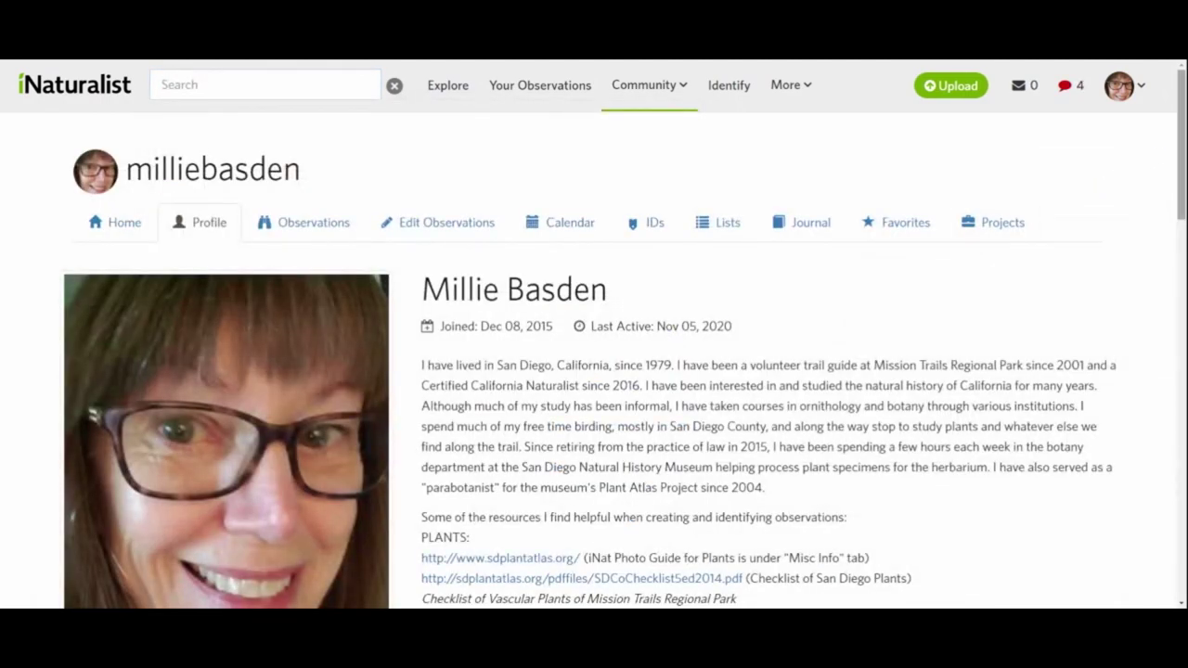
scroll(813, 329, down, 3)
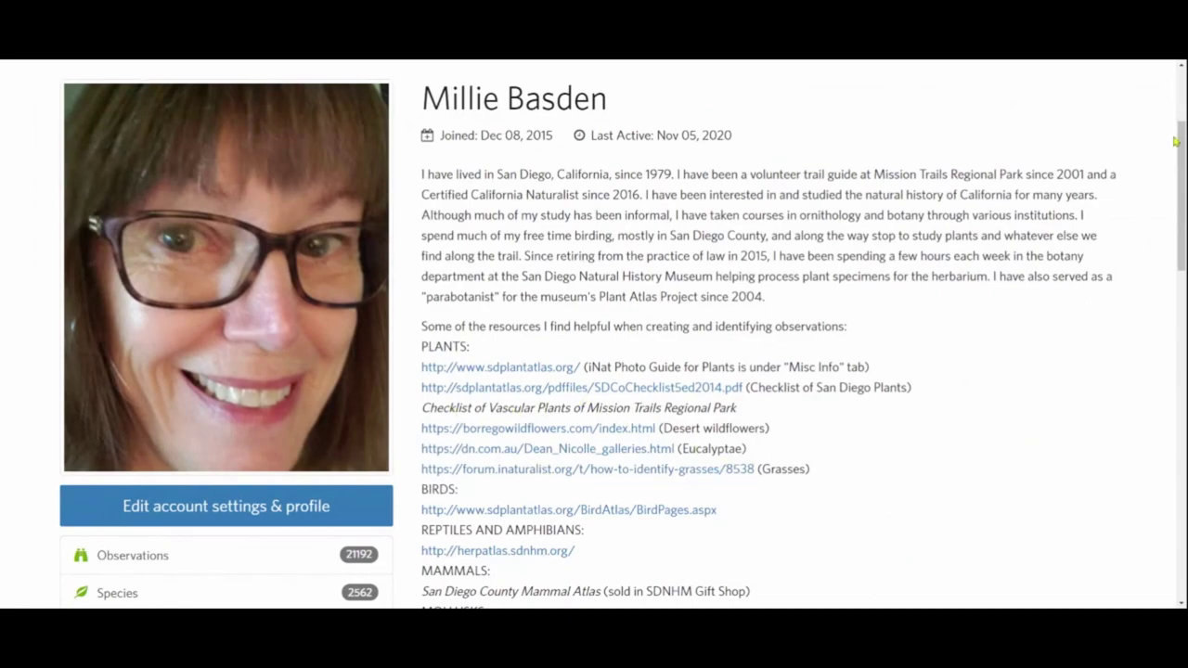
drag(1182, 160, 1170, 121)
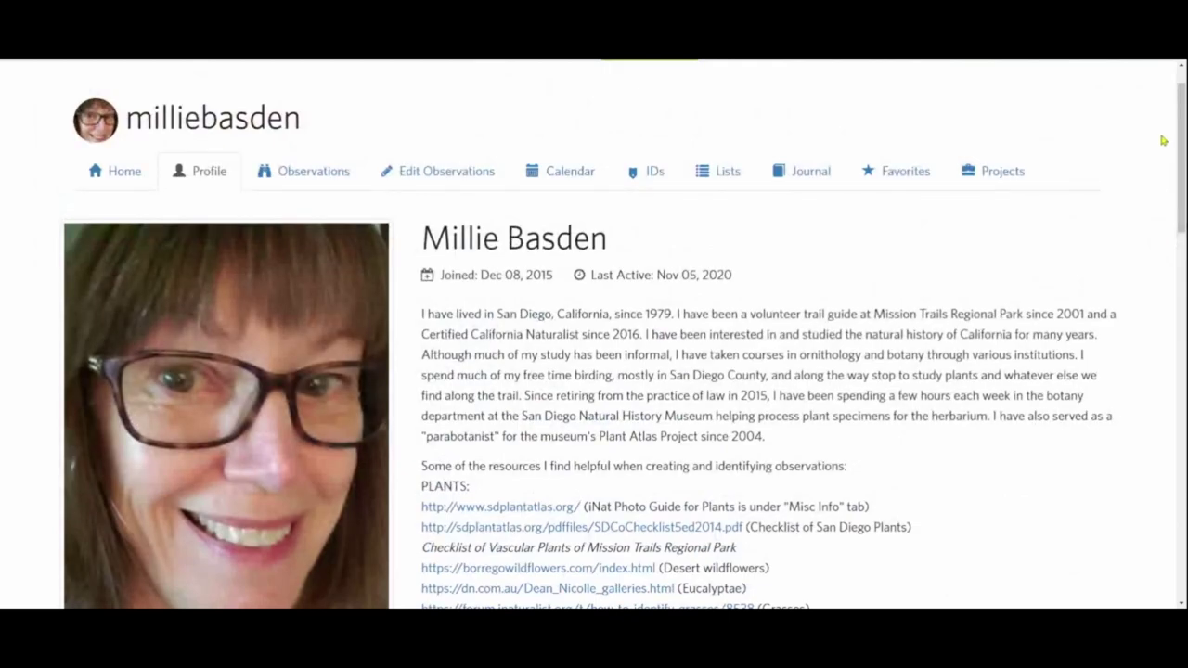
scroll(1181, 164, up, 1)
drag(1184, 153, 1182, 130)
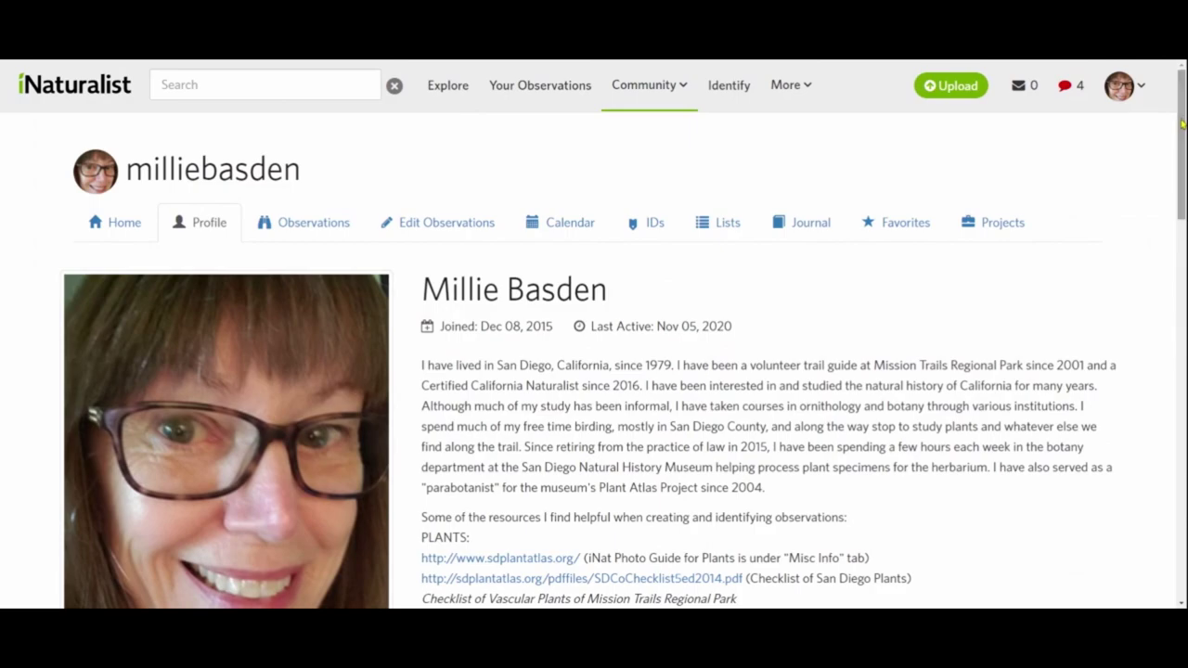
Search the community's people directory for the member's first name and open their profile from the matching users
click(670, 89)
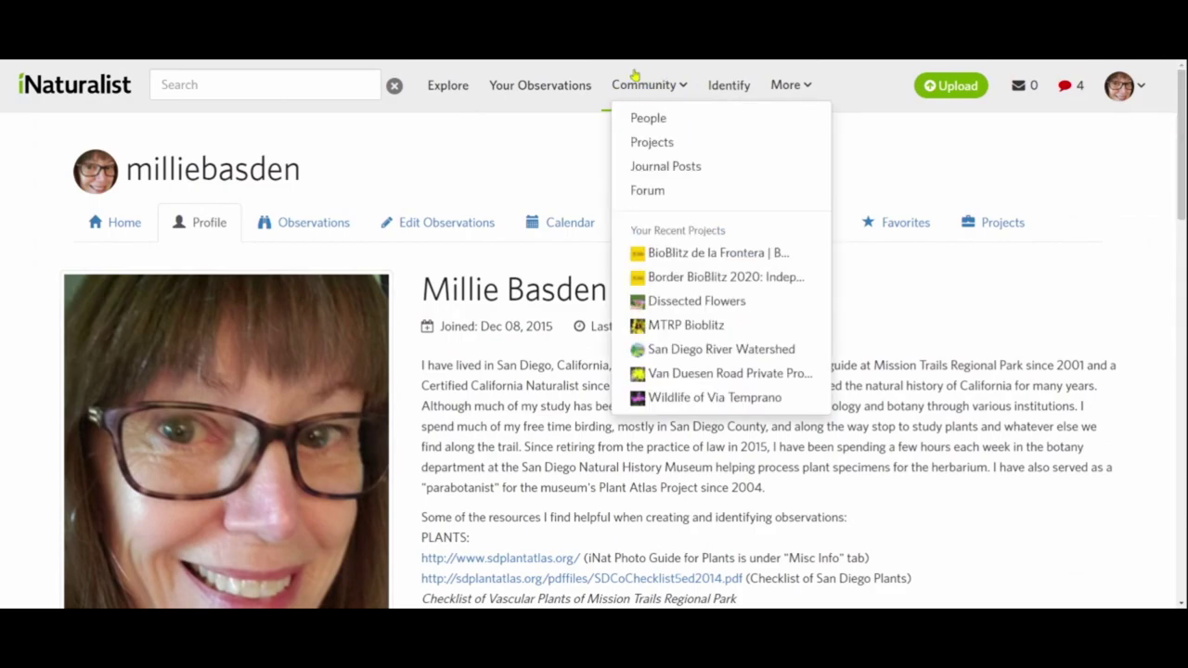
click(650, 87)
click(670, 91)
click(648, 118)
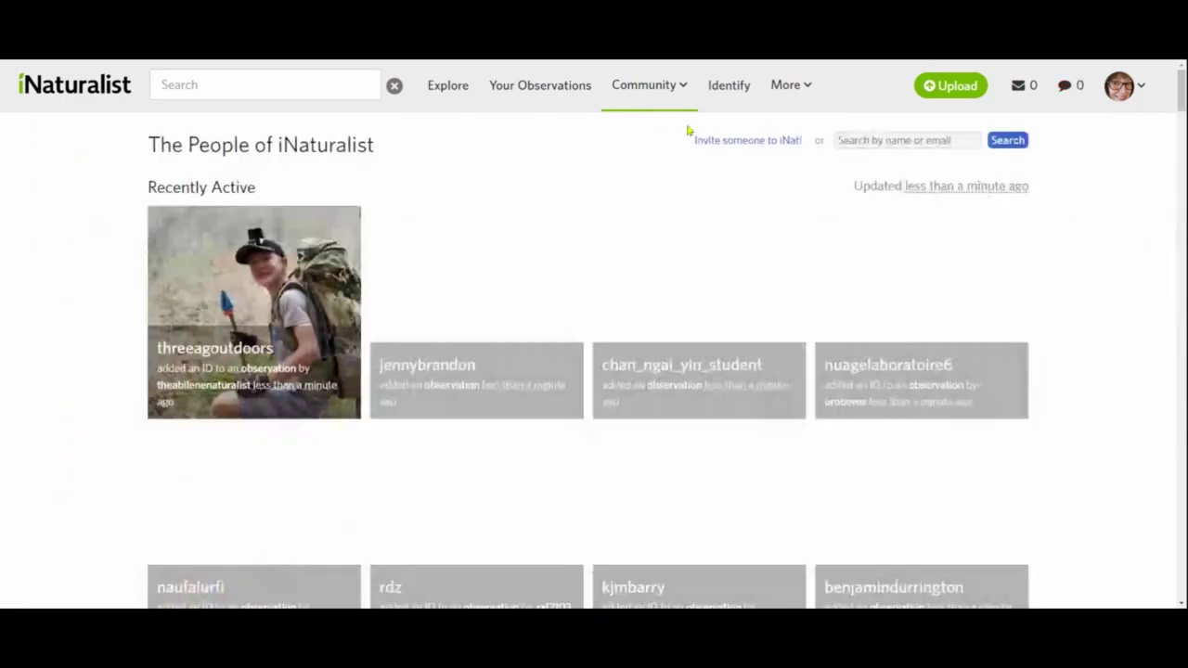
click(868, 140)
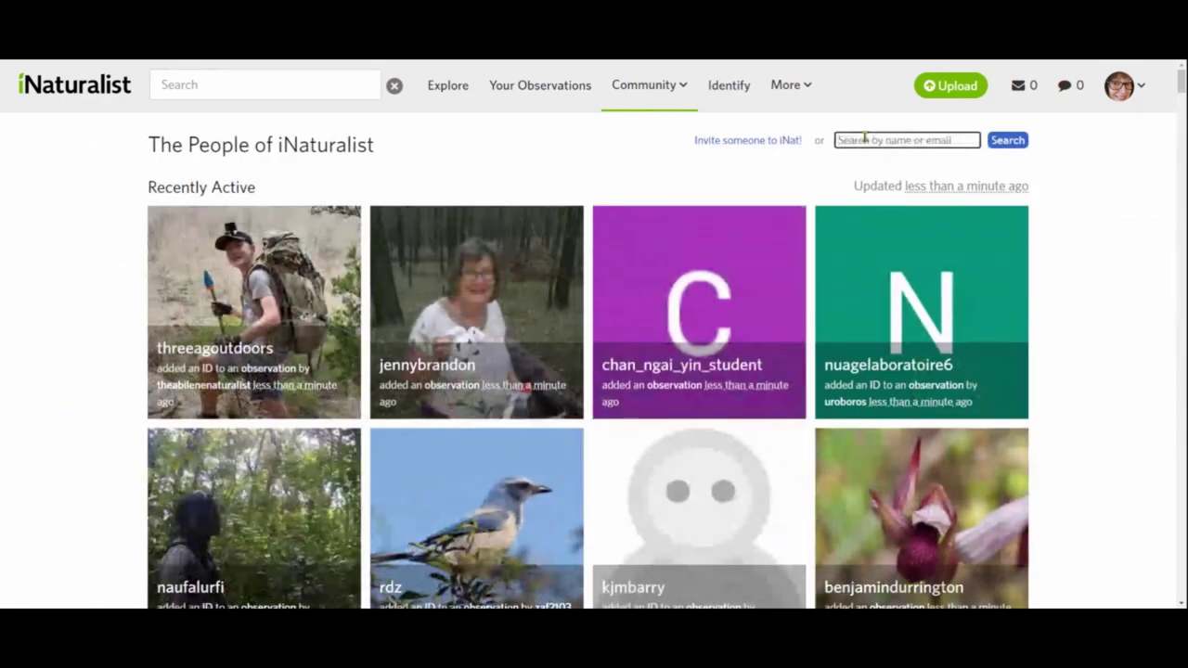
text(millie)
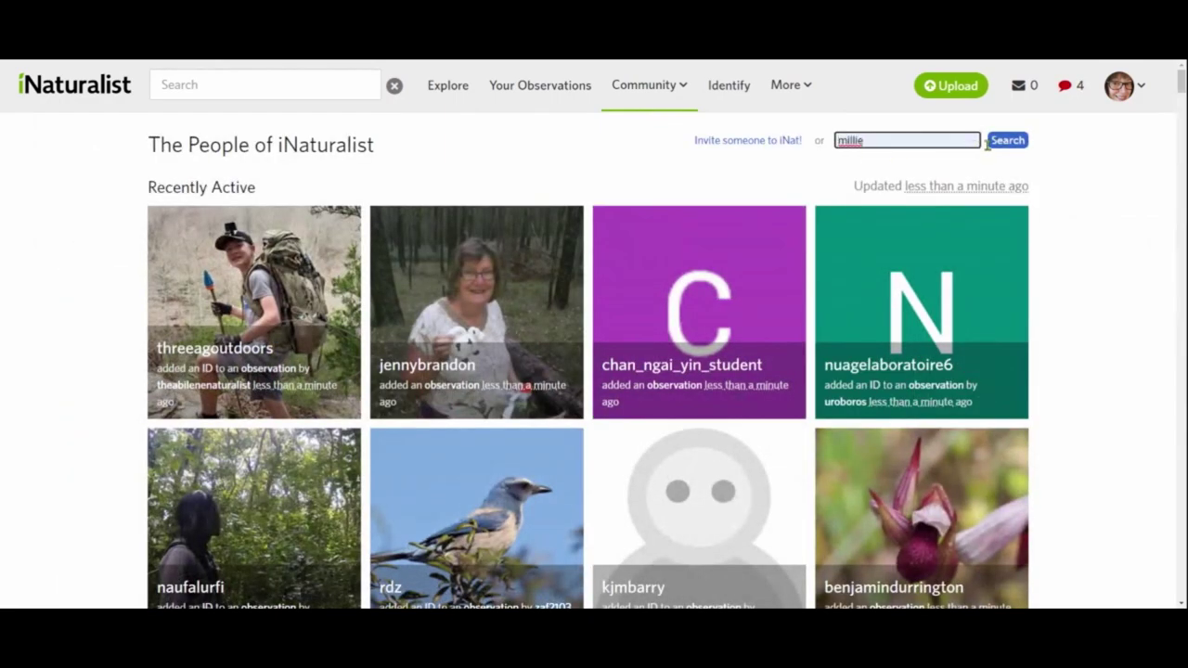
click(1003, 144)
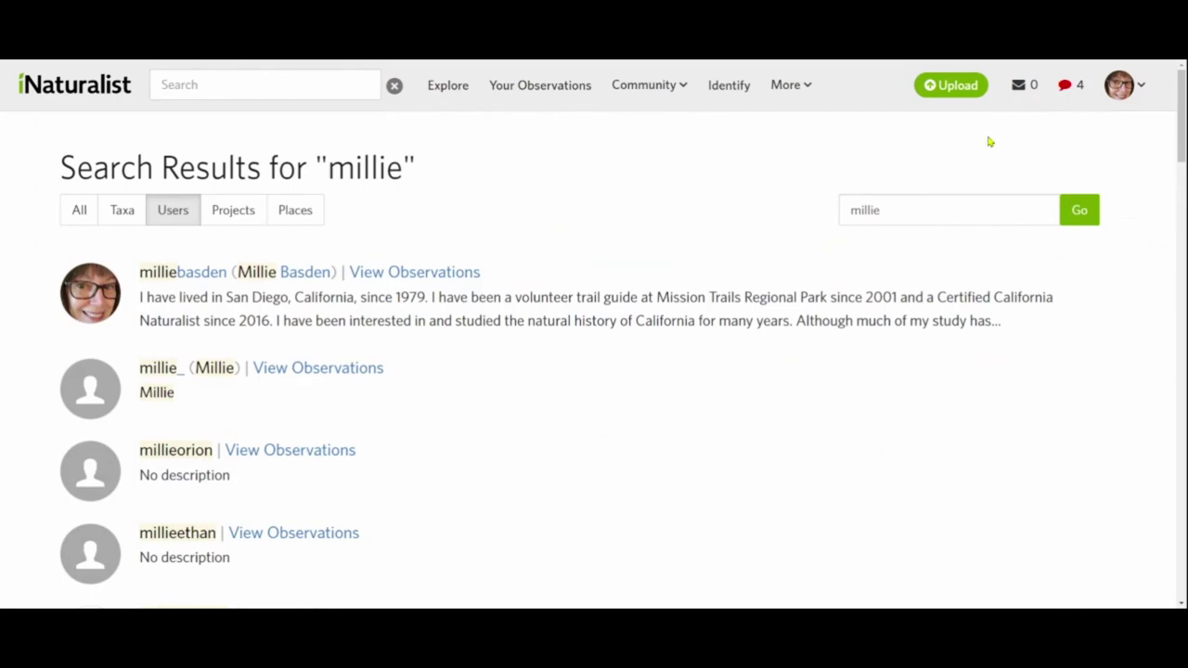
click(175, 273)
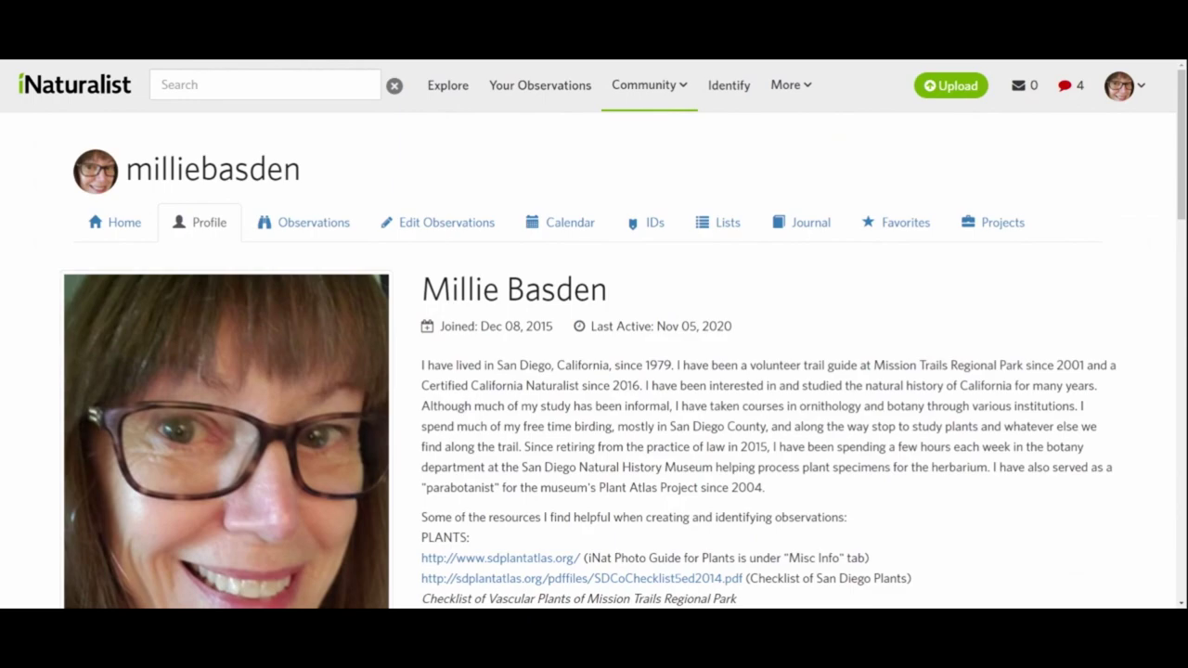
Open the Tobacco Budworm Moth observation from the Explore list and enlarge its location map by two zoom levels
click(440, 86)
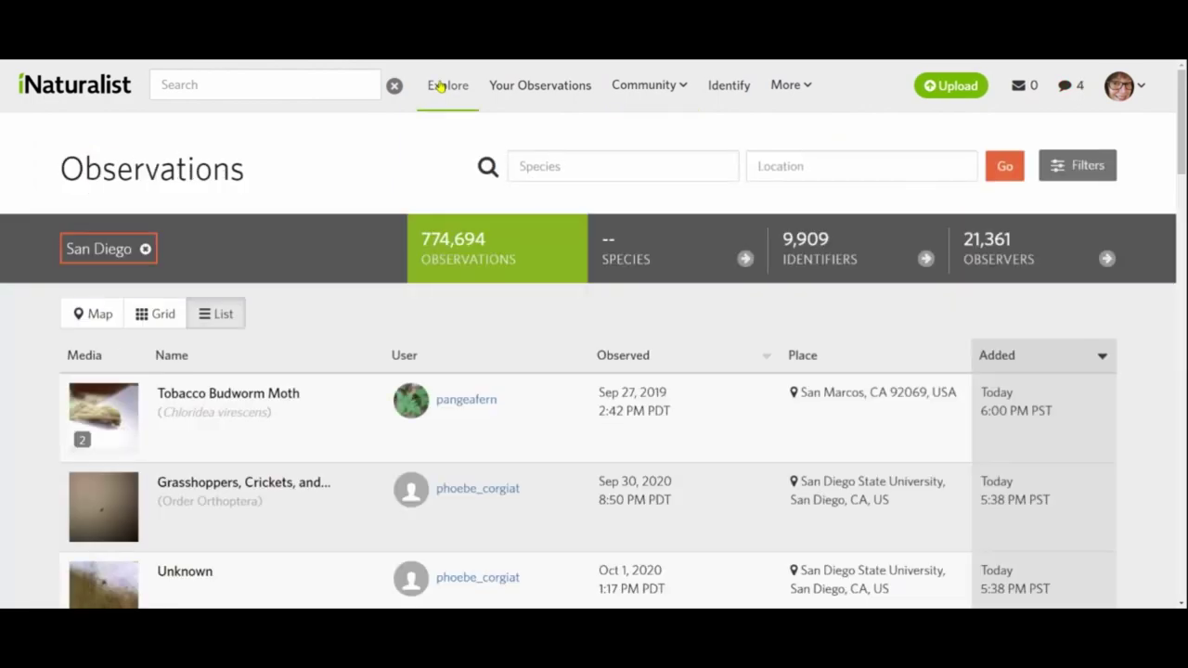
click(213, 399)
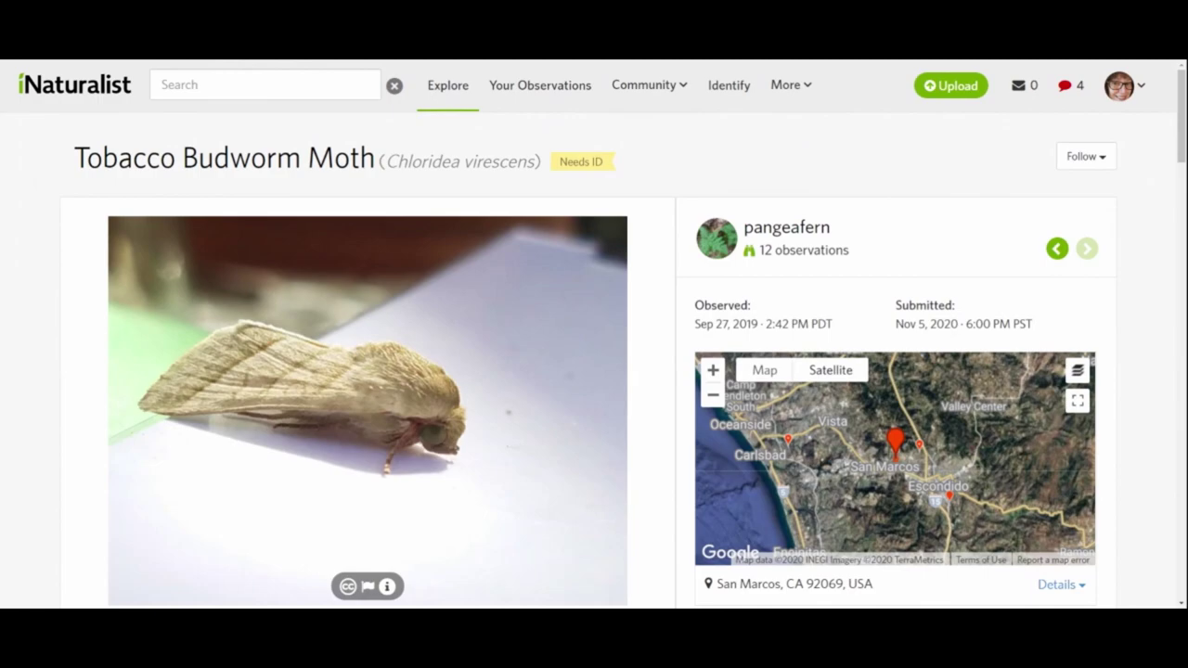
click(713, 372)
click(713, 371)
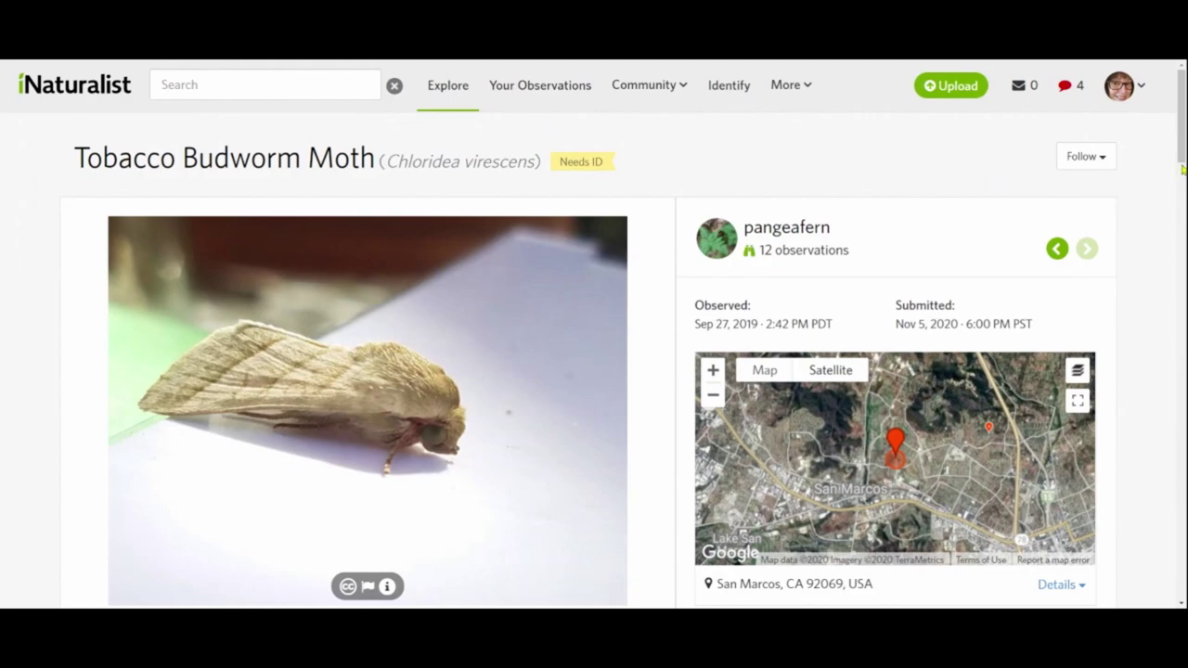
scroll(1183, 158, down, 2)
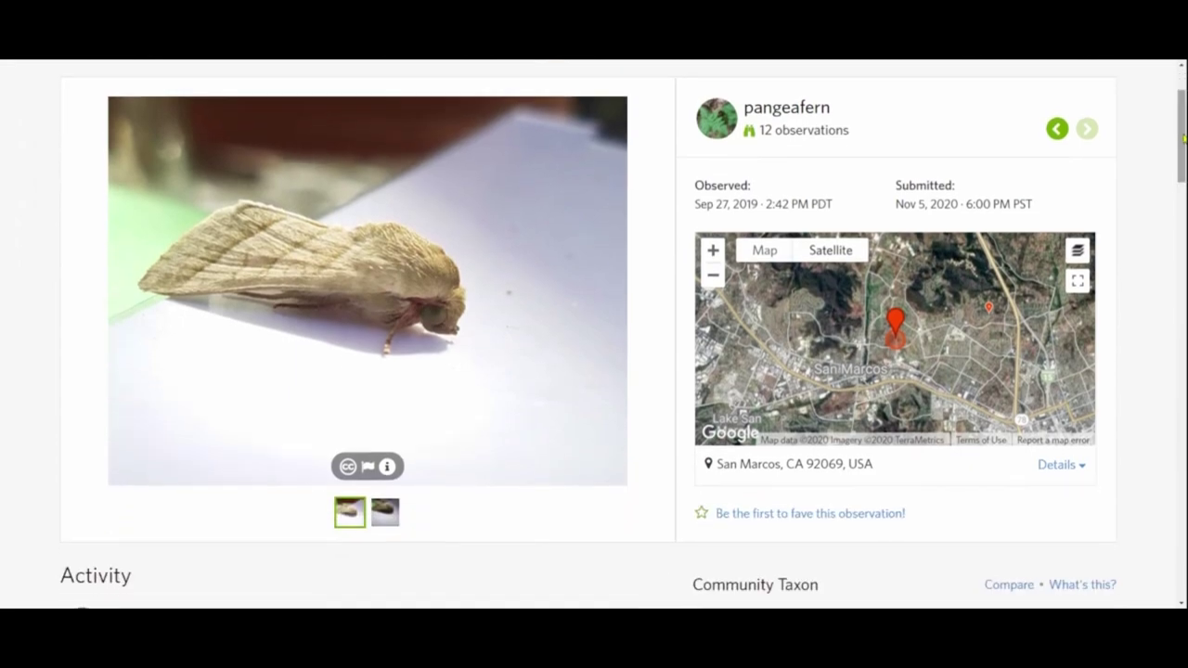
scroll(1183, 158, up, 2)
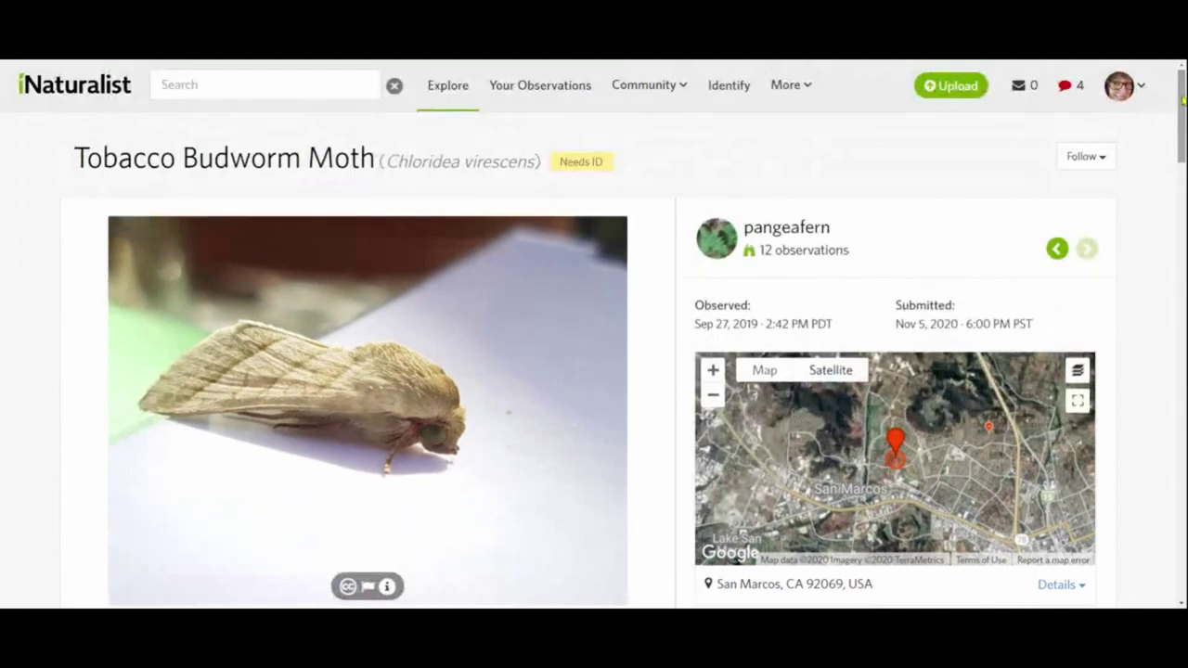
Search the site for "least bell" and view the observations of Least Bell's Vireo
click(292, 80)
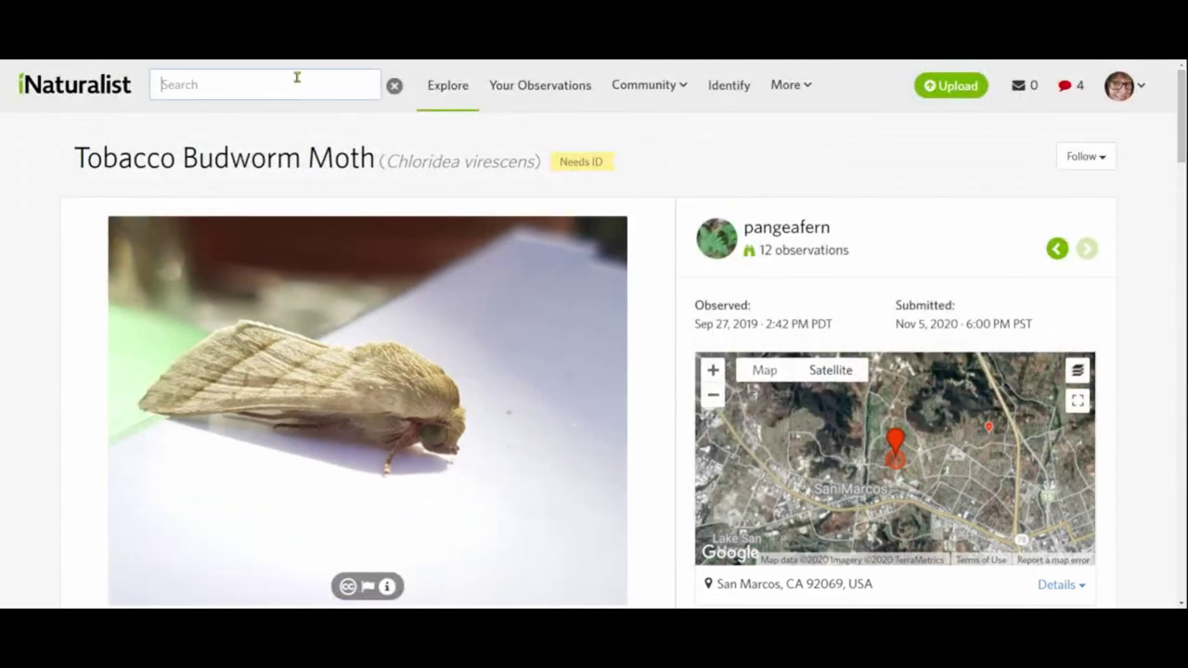
text(least bell)
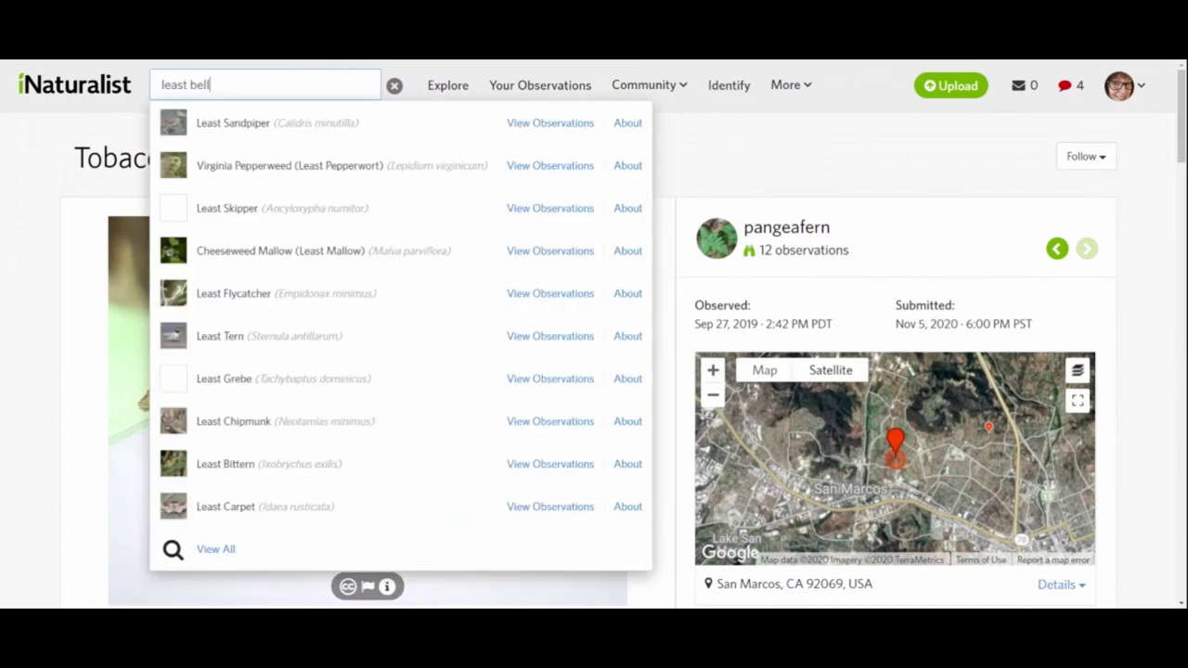
text(s)
key(BackSpace)
key(Return)
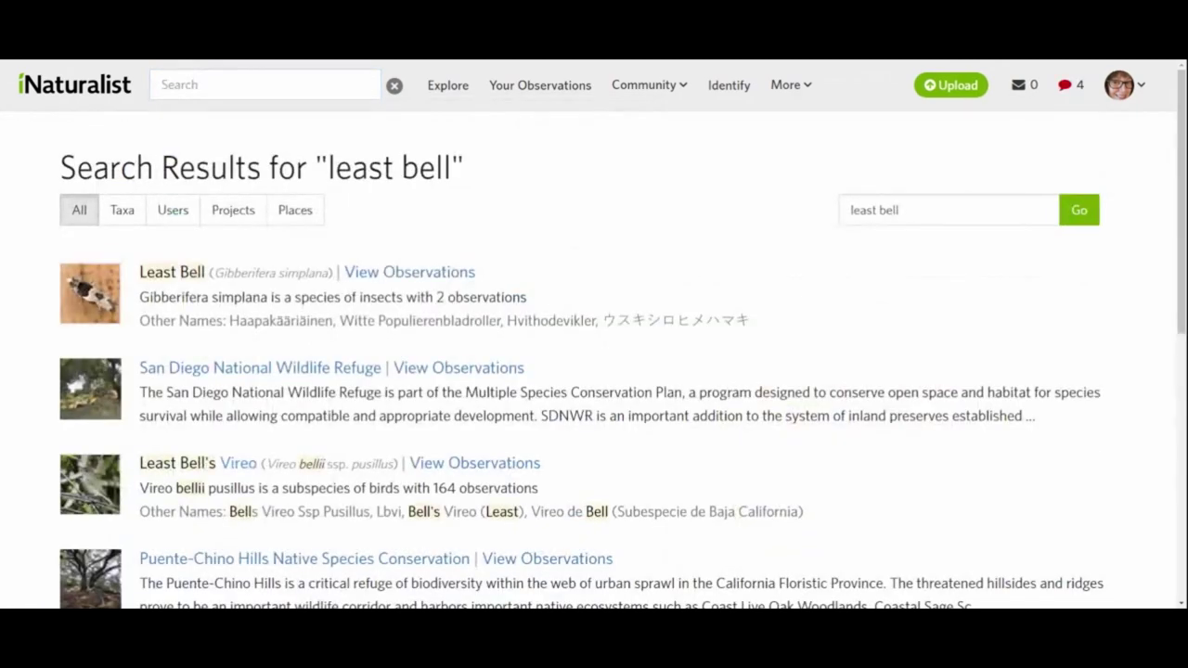
click(461, 465)
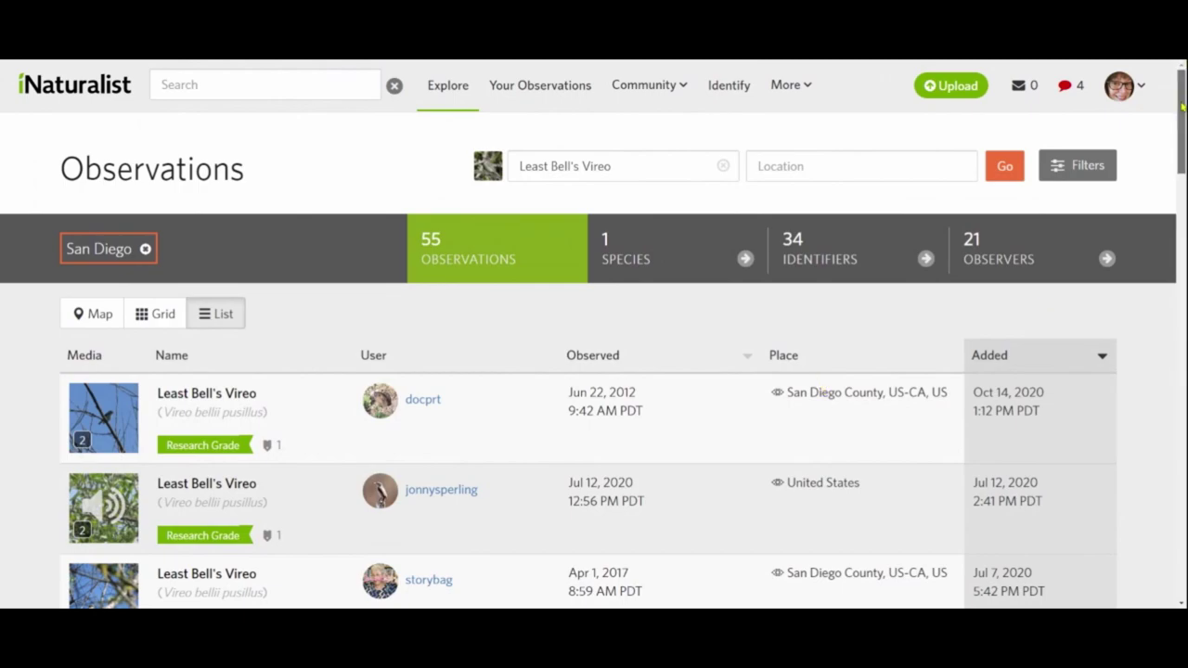
View the Least Bell's Vireo observation added Jun 17, 2020, and return to the observations list
drag(1182, 107, 1183, 179)
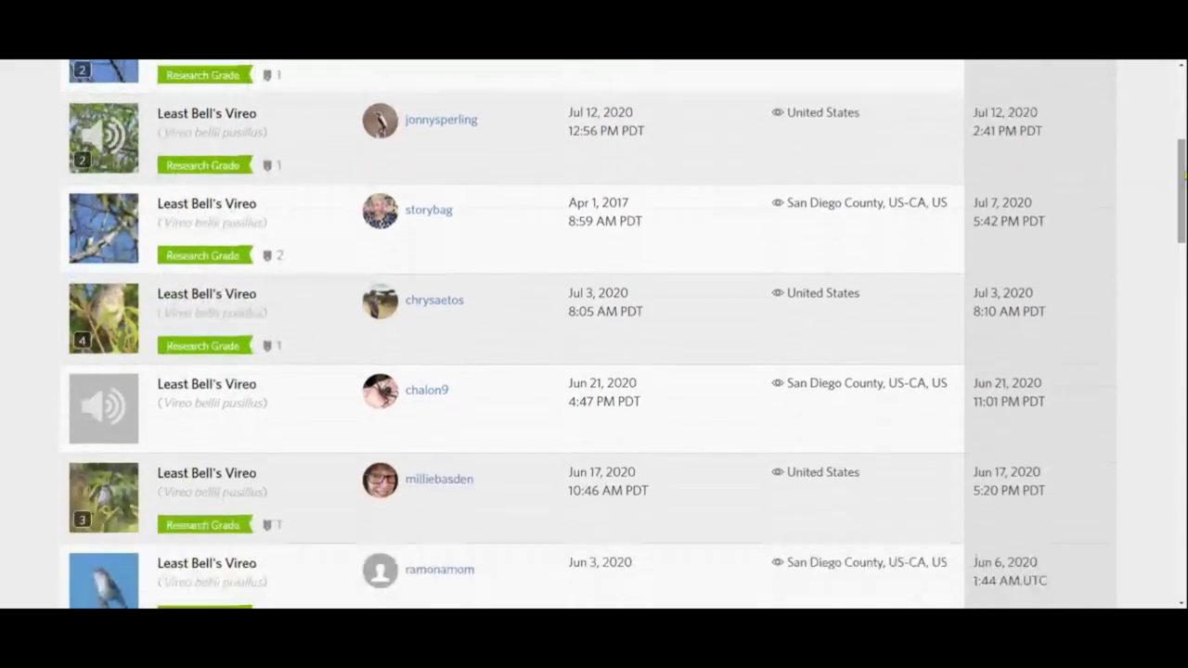
click(173, 479)
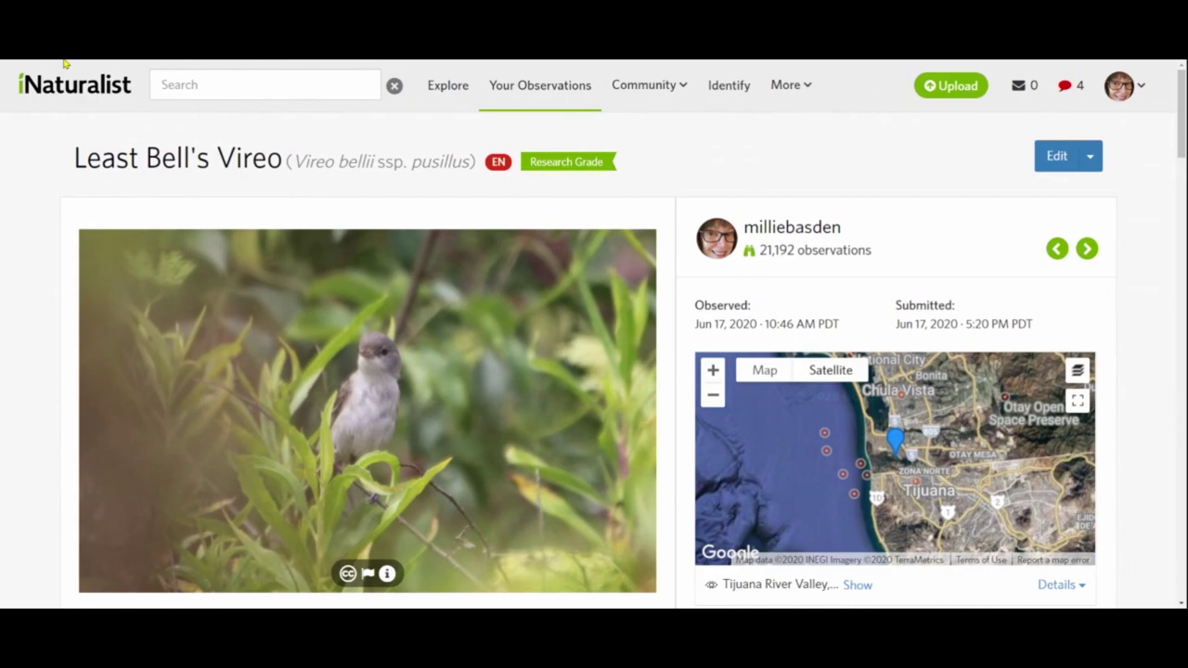
key(alt+Left)
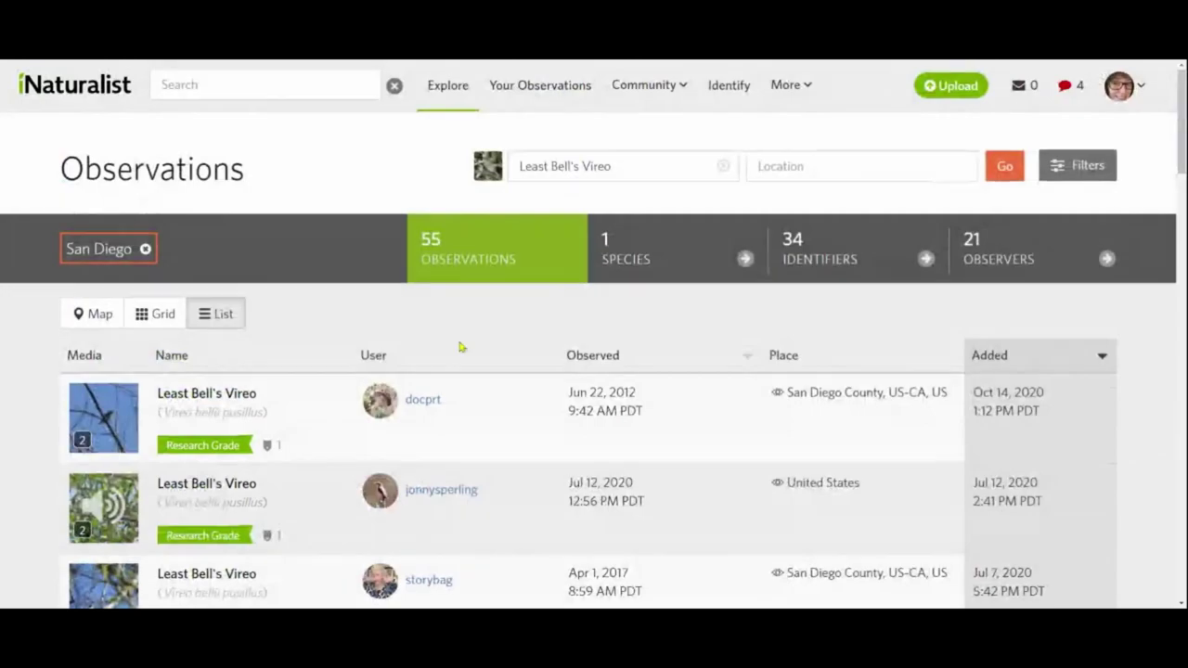
Open the Least Bell's Vireo observation from Jun 22, 2012, and examine its obscured map area and location details
click(173, 396)
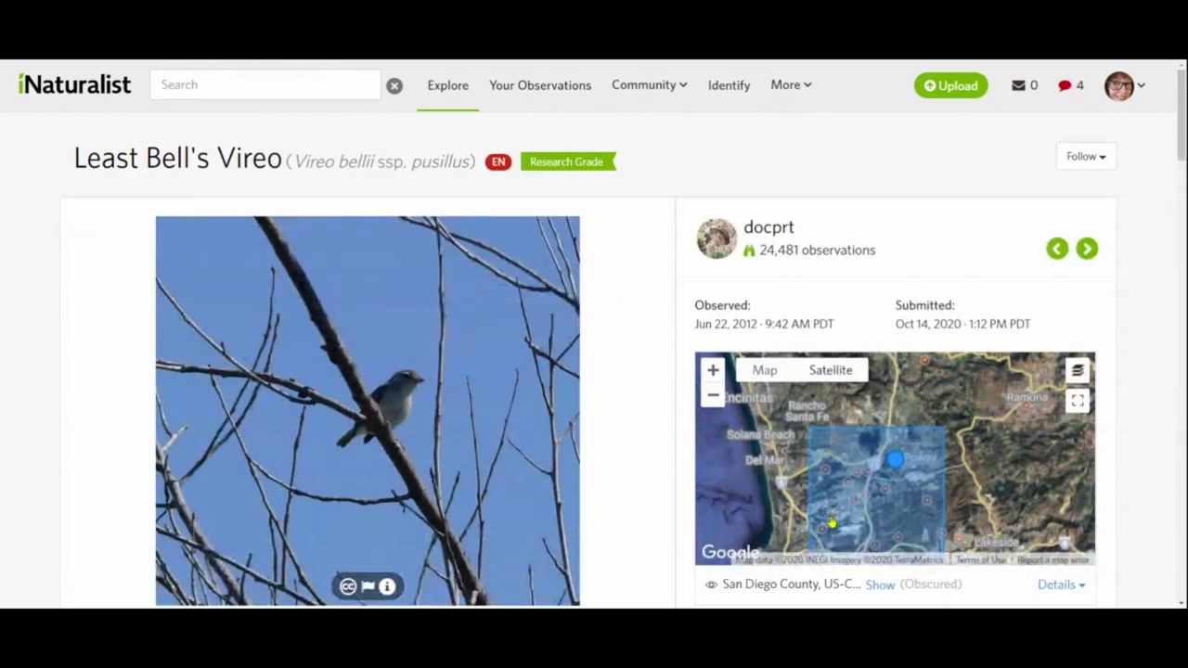
drag(983, 520, 1040, 438)
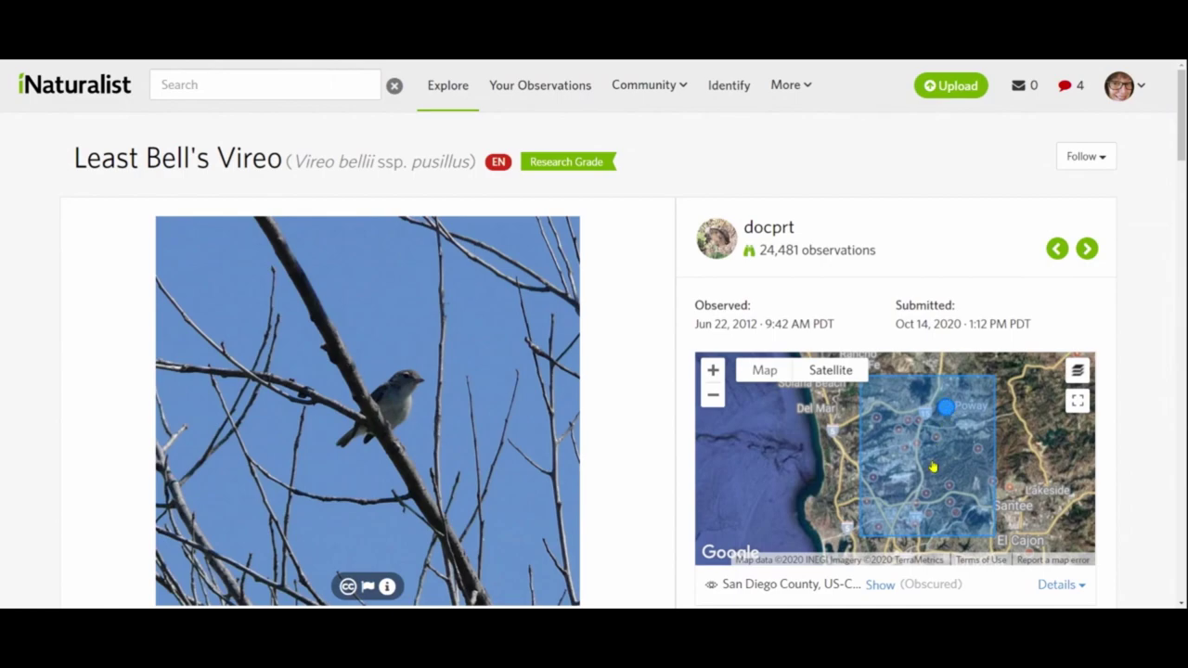
click(1068, 592)
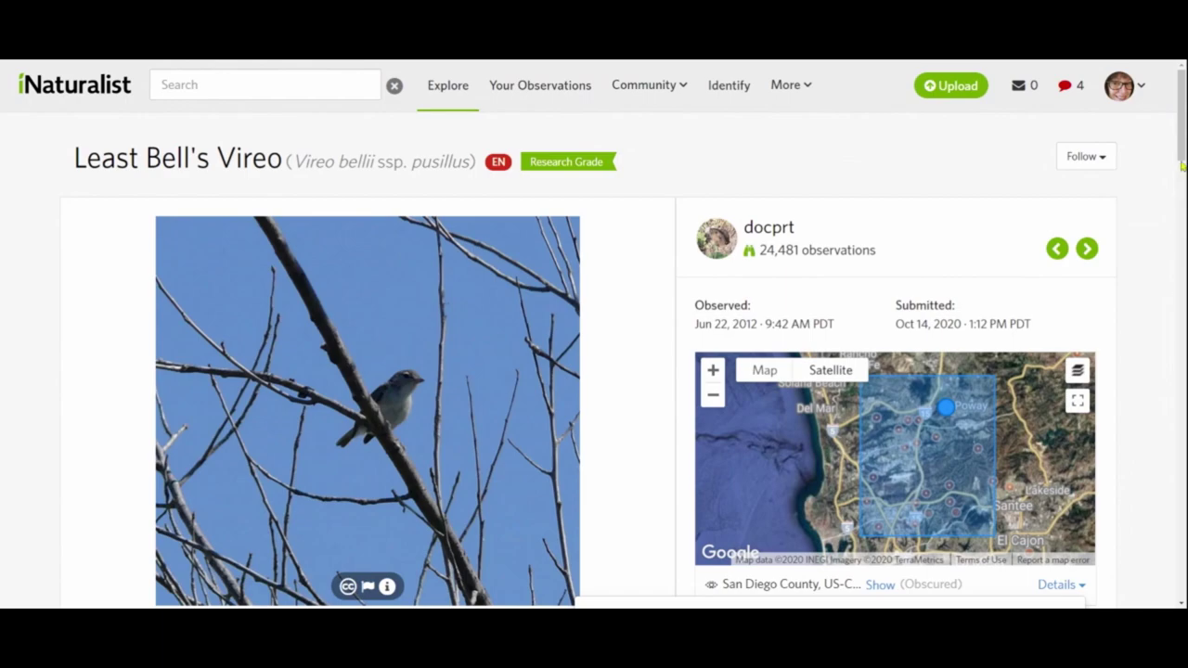
scroll(1040, 421, down, 3)
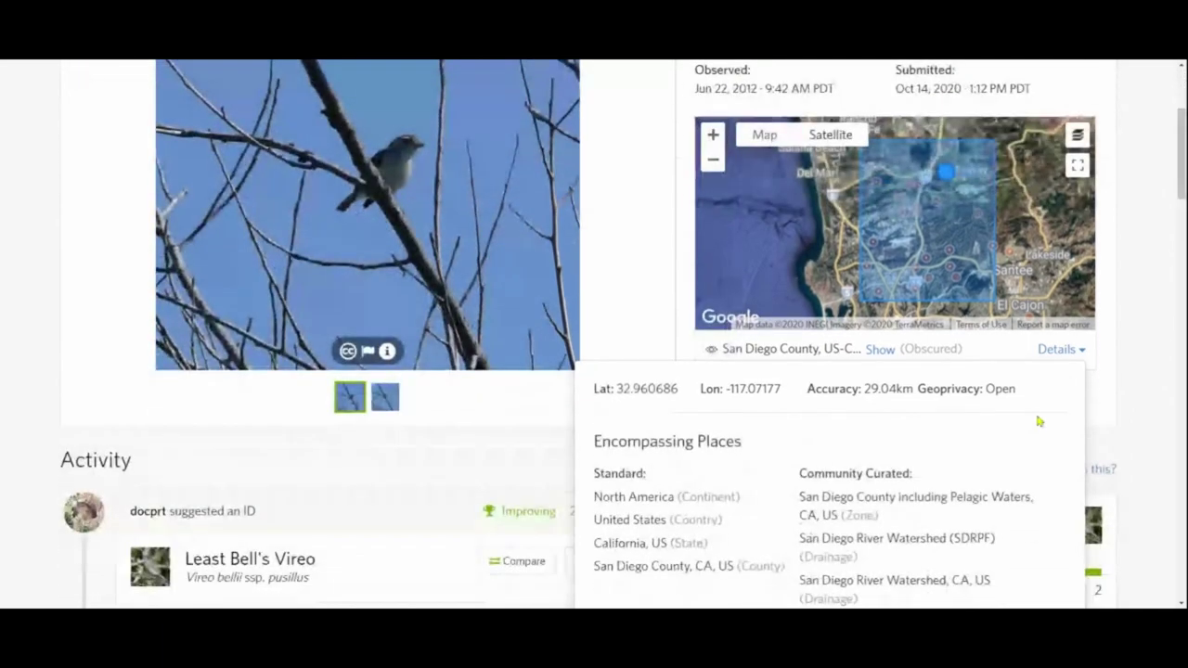